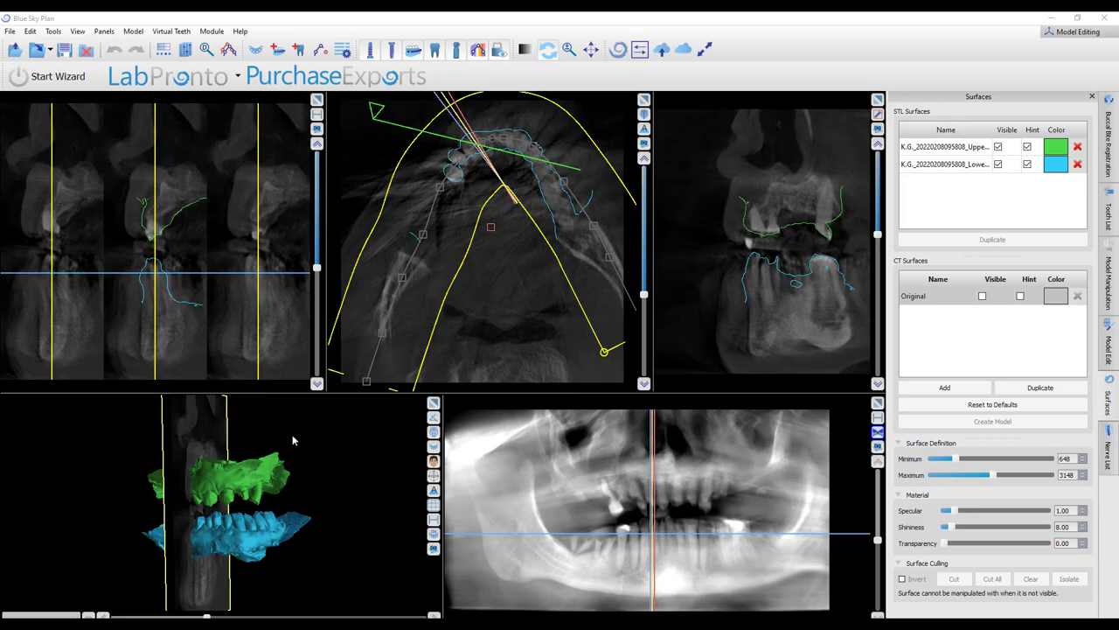
- Rotate the 3D view to see the green upper and blue lower STL scans from another side
{"action": "mouse_move", "coordinate": [325, 470]}
{"action": "left_mouse_down"}
{"action": "mouse_move", "coordinate": [253, 495]}
{"action": "mouse_move", "coordinate": [252, 533]}
{"action": "mouse_move", "coordinate": [347, 555]}
{"action": "mouse_move", "coordinate": [389, 516]}
{"action": "mouse_move", "coordinate": [332, 539]}
{"action": "mouse_move", "coordinate": [208, 516]}
{"action": "mouse_move", "coordinate": [195, 531]}
{"action": "mouse_move", "coordinate": [274, 549]}
{"action": "mouse_move", "coordinate": [194, 556]}
{"action": "mouse_move", "coordinate": [341, 592]}
{"action": "mouse_move", "coordinate": [331, 548]}
{"action": "mouse_move", "coordinate": [145, 521]}
{"action": "mouse_move", "coordinate": [303, 525]}
{"action": "mouse_move", "coordinate": [315, 553]}
{"action": "mouse_move", "coordinate": [206, 531]}
{"action": "left_mouse_up"}
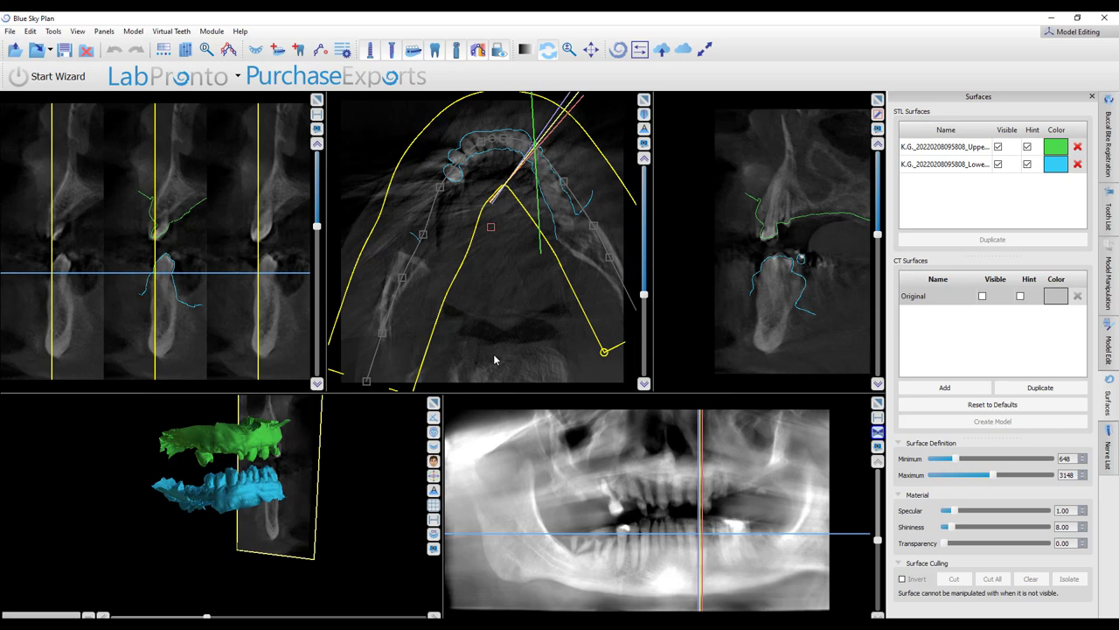
- Place the cross-section slice at a point on the panoramic image and maximise the cross-sectional view
{"action": "left_click", "coordinate": [631, 498]}
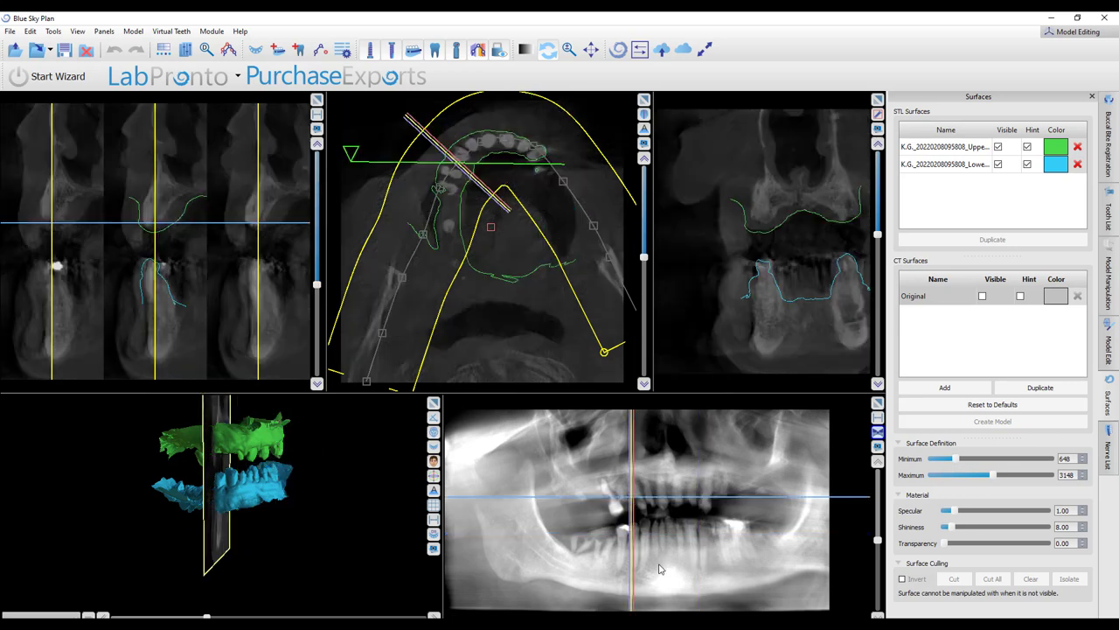
{"action": "left_click", "coordinate": [610, 564]}
{"action": "left_click", "coordinate": [316, 101]}
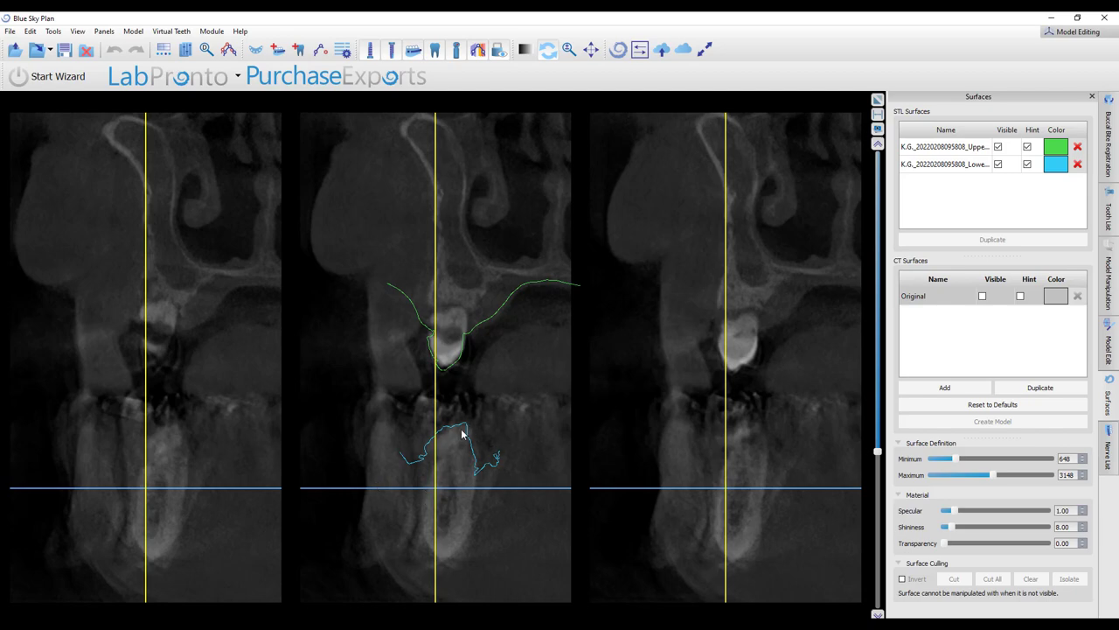
- Step up through several cross-sectional slices, then restore the multi-view layout
{"action": "scroll", "coordinate": [535, 395], "scroll_direction": "up", "scroll_amount": 5}
{"action": "scroll", "coordinate": [535, 424], "scroll_direction": "up", "scroll_amount": 6}
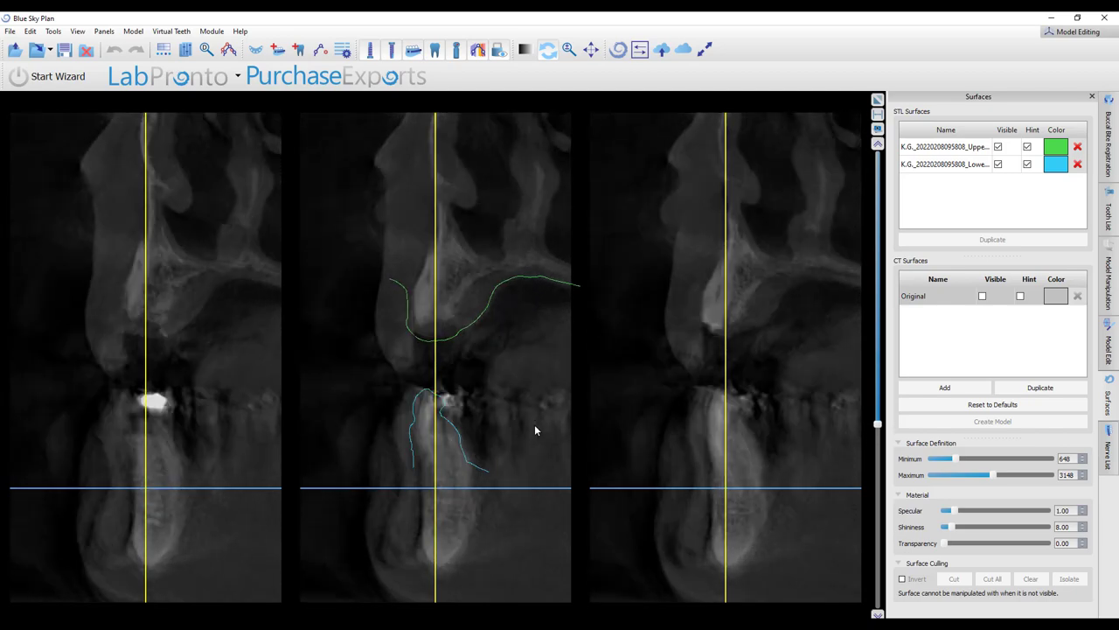
{"action": "scroll", "coordinate": [540, 418], "scroll_direction": "up", "scroll_amount": 3}
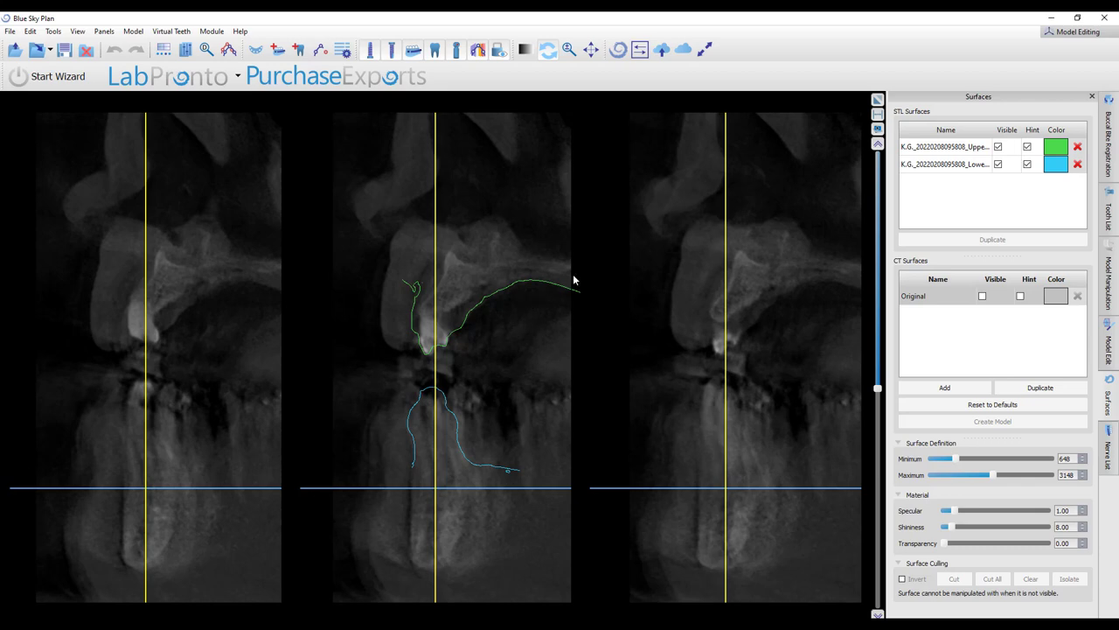
{"action": "left_click", "coordinate": [878, 99]}
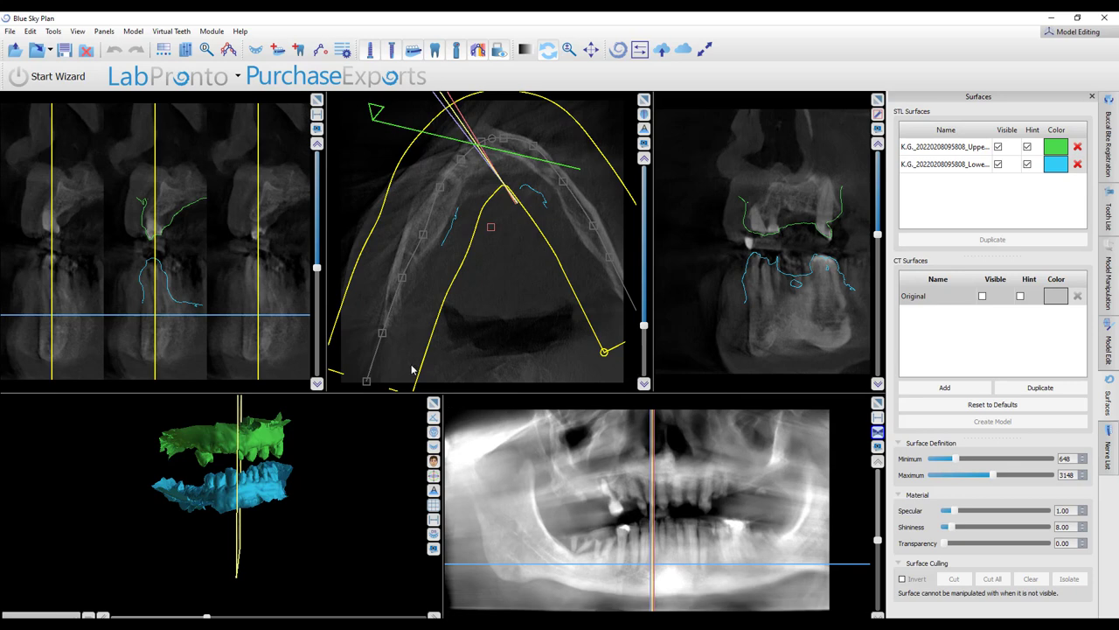
- Advance the cross-sections, maximise the cross-sectional view, and scroll back and forth through slices
{"action": "scroll", "coordinate": [175, 302], "scroll_direction": "down", "scroll_amount": 2}
{"action": "scroll", "coordinate": [224, 315], "scroll_direction": "down", "scroll_amount": 4}
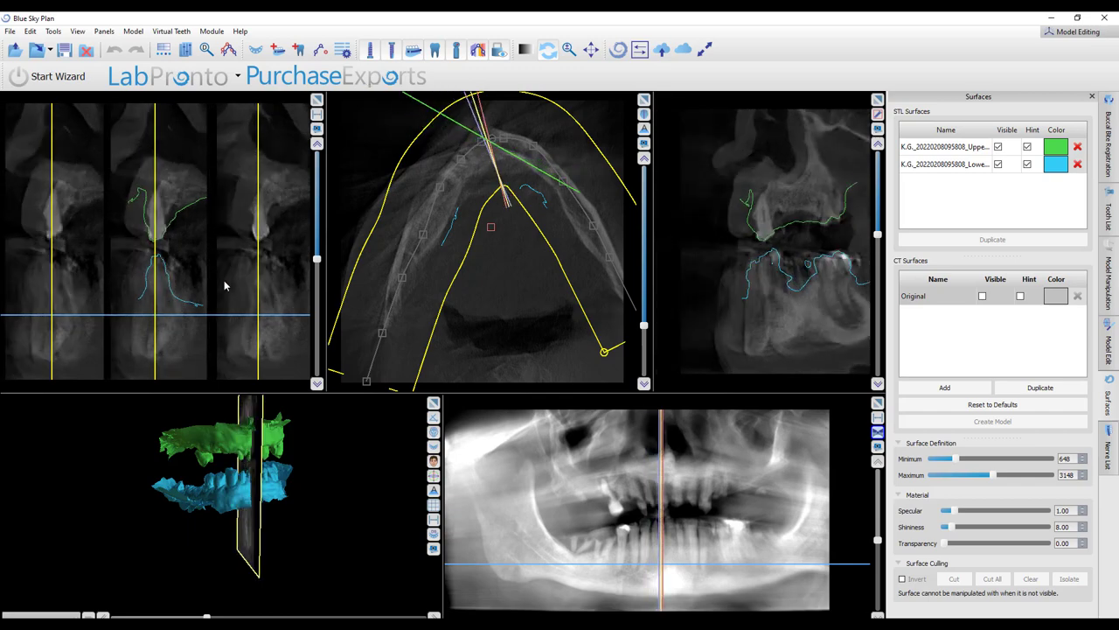
{"action": "left_click", "coordinate": [316, 99]}
{"action": "scroll", "coordinate": [493, 479], "scroll_direction": "down", "scroll_amount": 5}
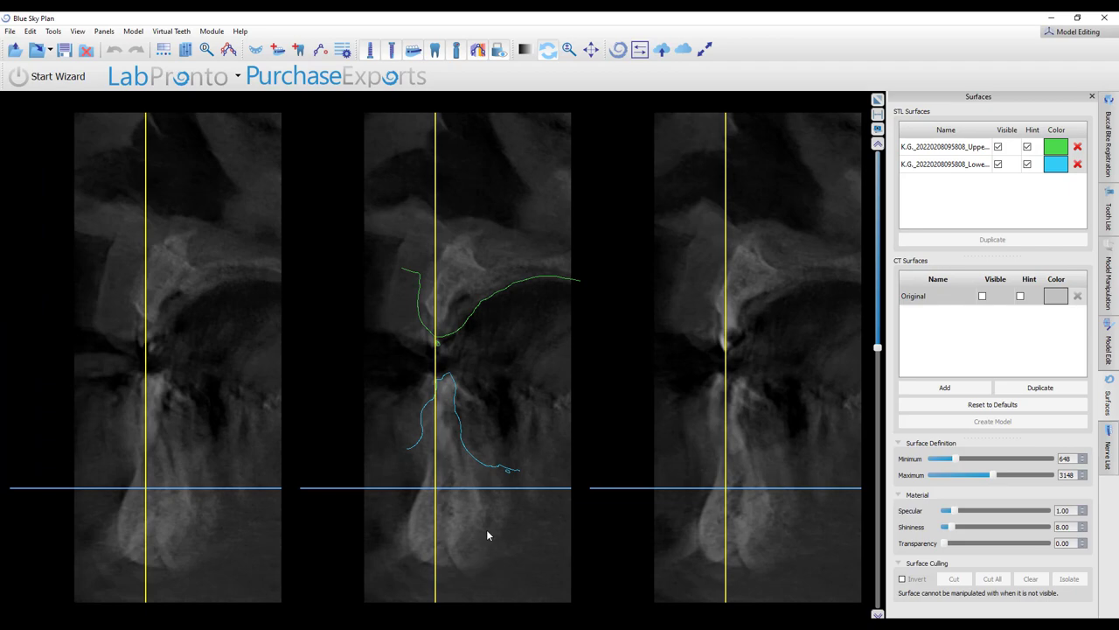
{"action": "scroll", "coordinate": [479, 476], "scroll_direction": "down", "scroll_amount": 5}
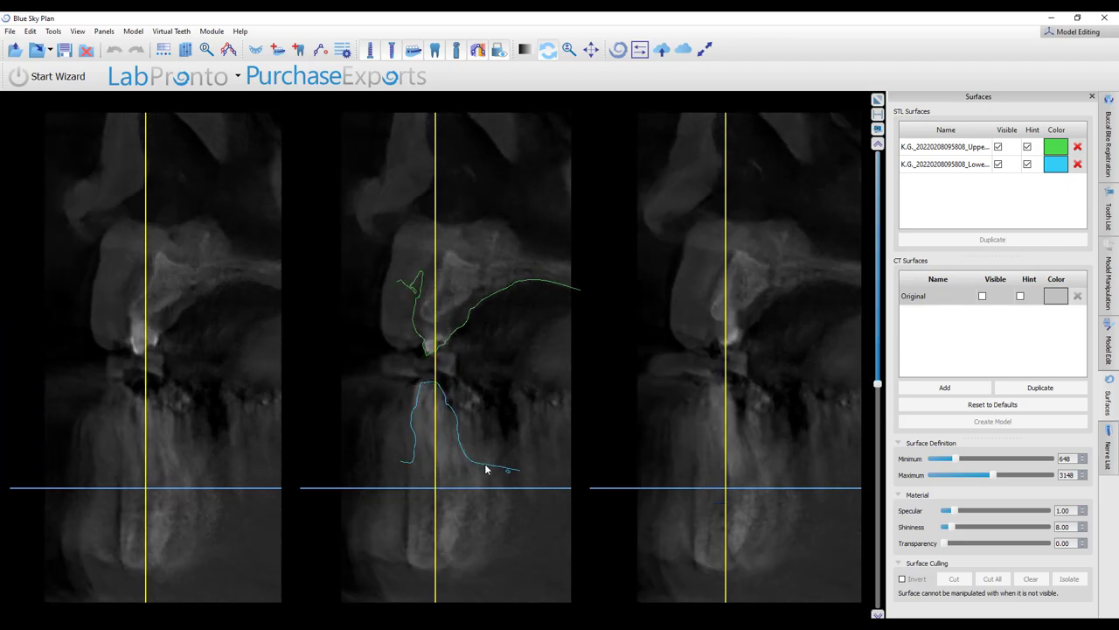
{"action": "scroll", "coordinate": [481, 495], "scroll_direction": "down", "scroll_amount": 5}
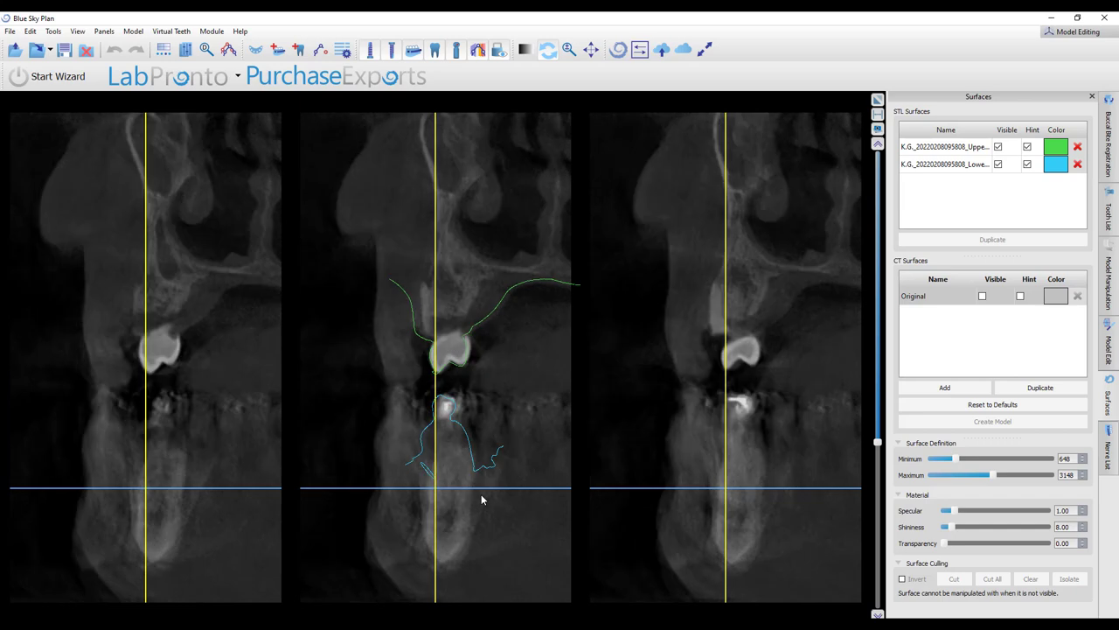
{"action": "scroll", "coordinate": [482, 494], "scroll_direction": "up", "scroll_amount": 3}
{"action": "scroll", "coordinate": [487, 488], "scroll_direction": "up", "scroll_amount": 3}
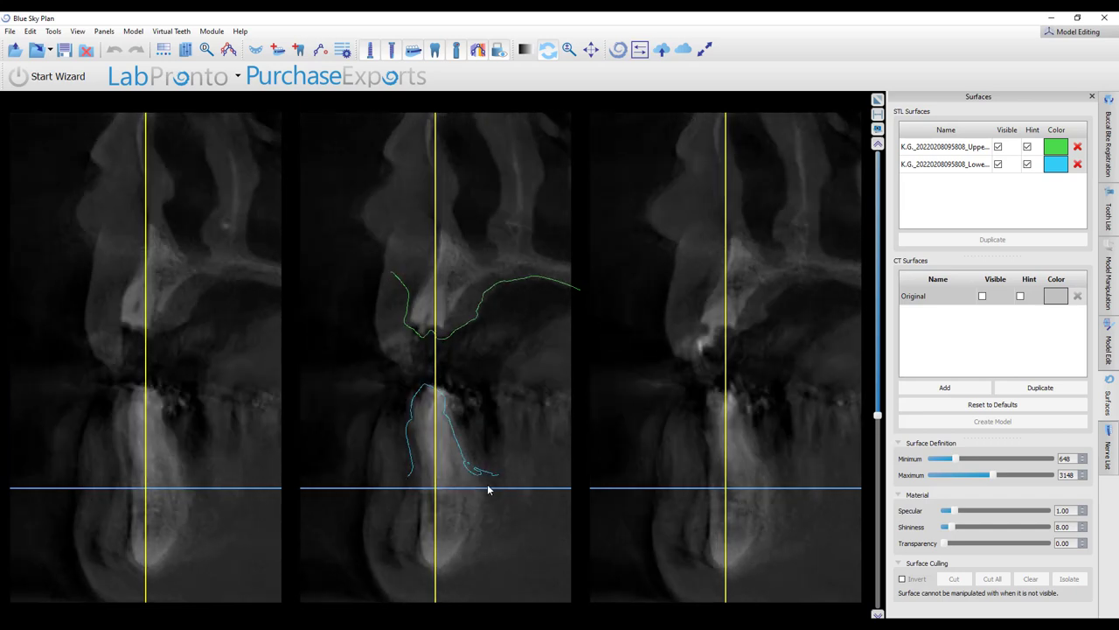
- Restore the multi-view layout and rotate the 3D jaw model to inspect both scans
{"action": "left_click", "coordinate": [877, 99]}
{"action": "left_click_drag", "start_coordinate": [400, 534], "coordinate": [219, 541]}
{"action": "left_click_drag", "start_coordinate": [179, 573], "coordinate": [254, 582]}
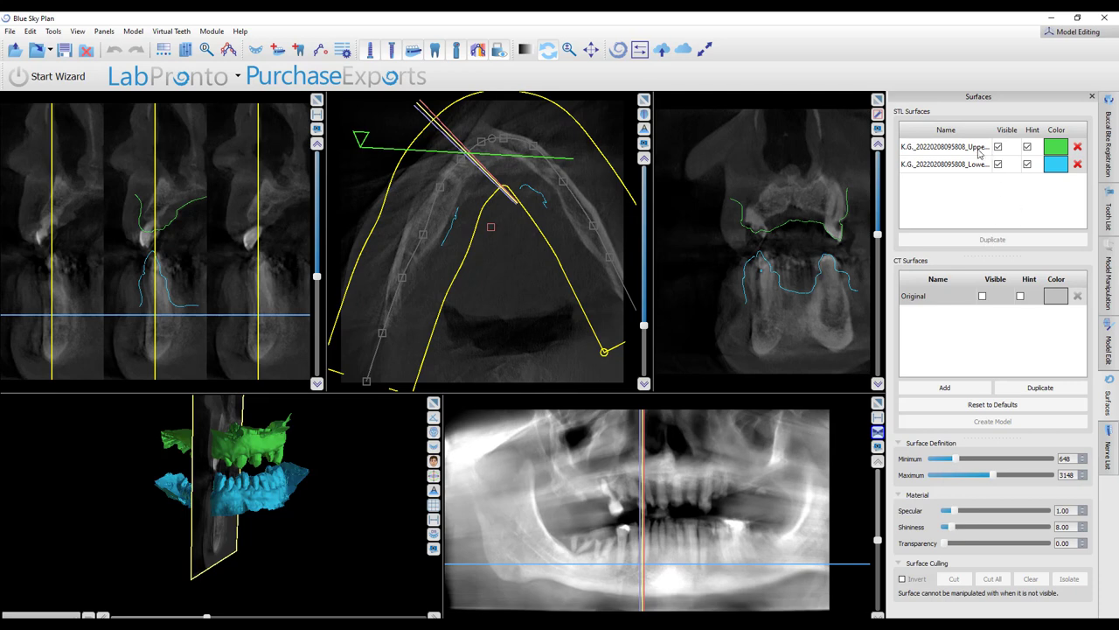
- Spin the 3D model around its vertical axis, then maximise the cross-sectional panel
{"action": "left_click_drag", "start_coordinate": [345, 547], "coordinate": [213, 549]}
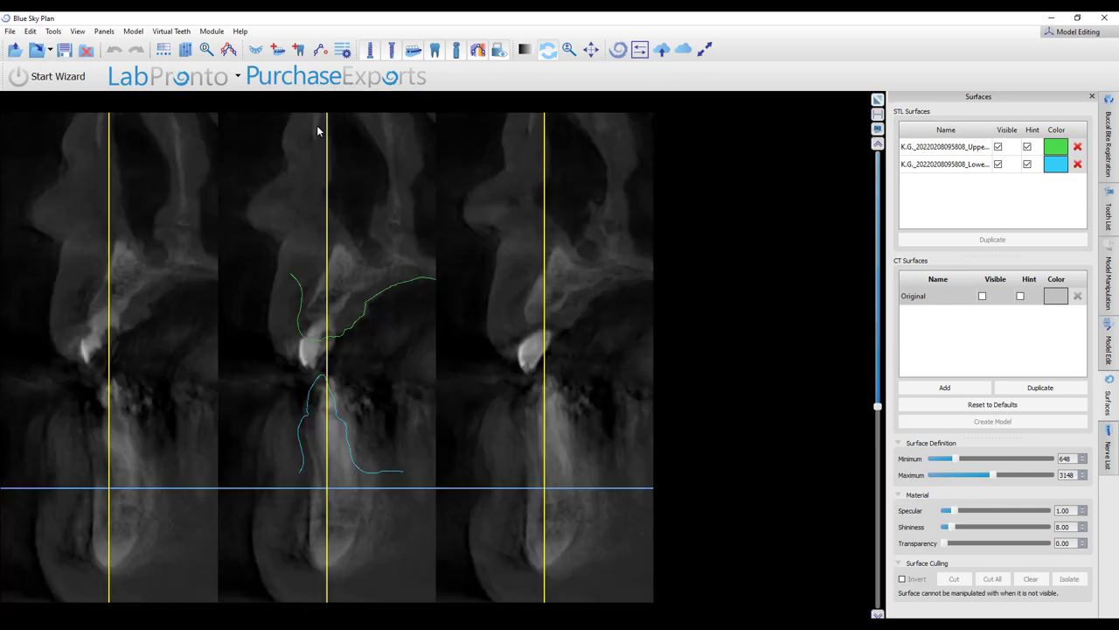
{"action": "left_click", "coordinate": [317, 100]}
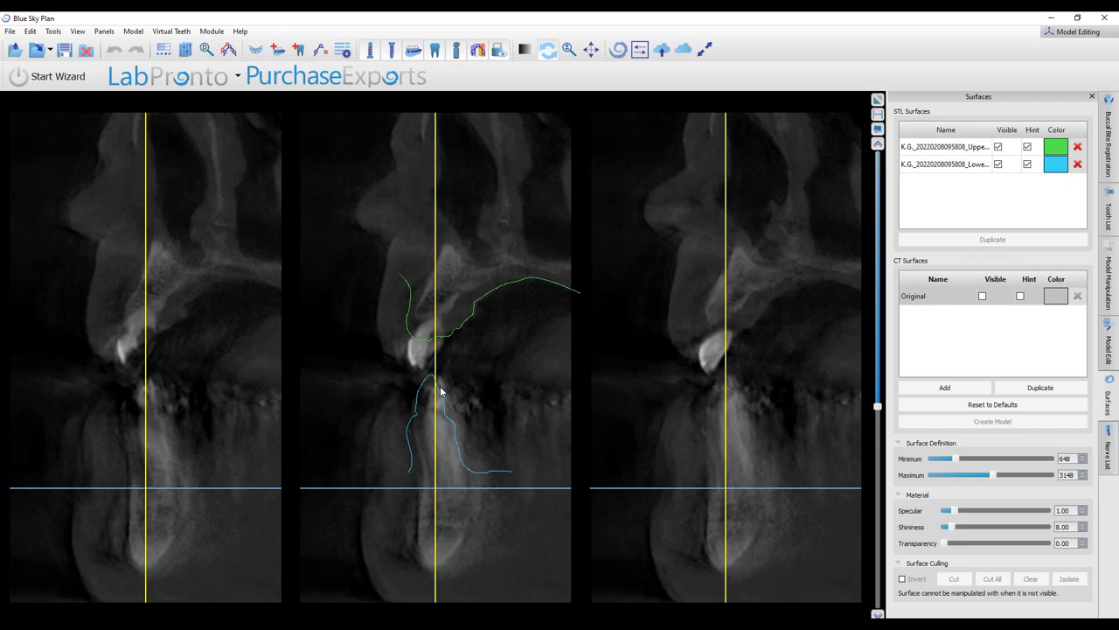
- Move to a further cross-section where green hugs the upper tooth and blue the lower crown
{"action": "left_click_drag", "start_coordinate": [878, 408], "coordinate": [884, 384]}
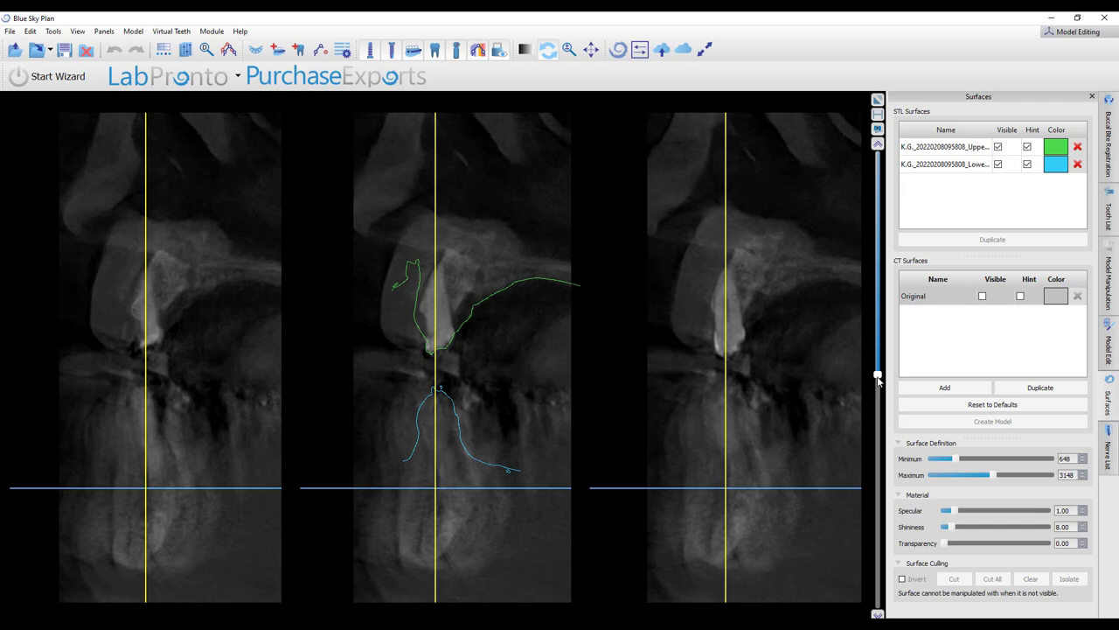
- Shift the cross-section slice further, then restore the four-view layout
{"action": "left_click_drag", "start_coordinate": [878, 379], "coordinate": [880, 423]}
{"action": "mouse_move", "coordinate": [507, 398]}
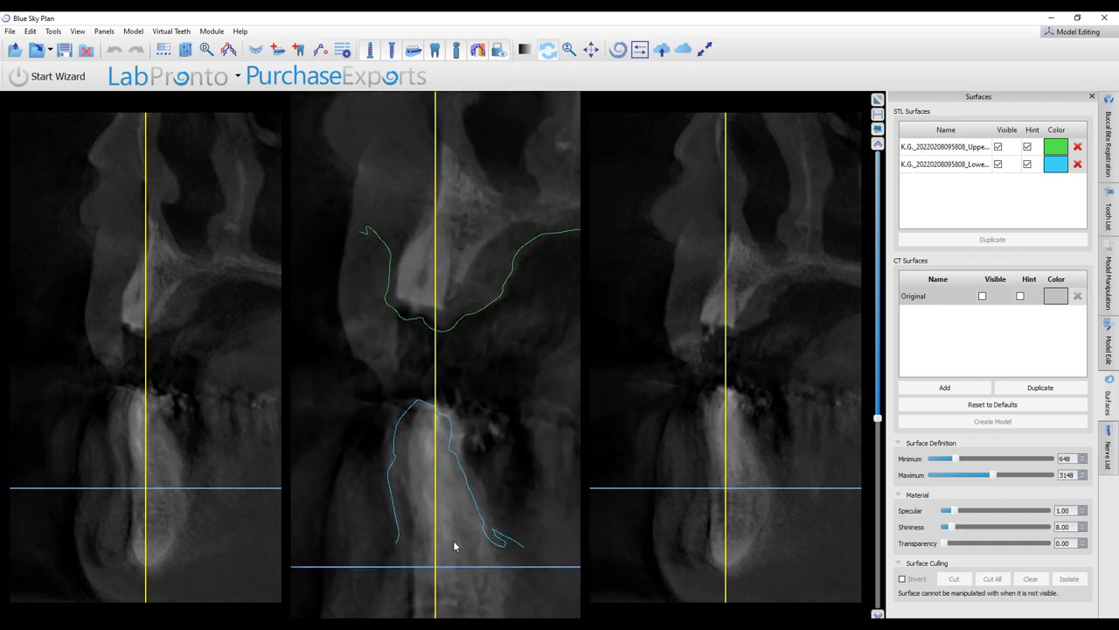
{"action": "scroll", "coordinate": [525, 450], "scroll_direction": "down", "scroll_amount": 5}
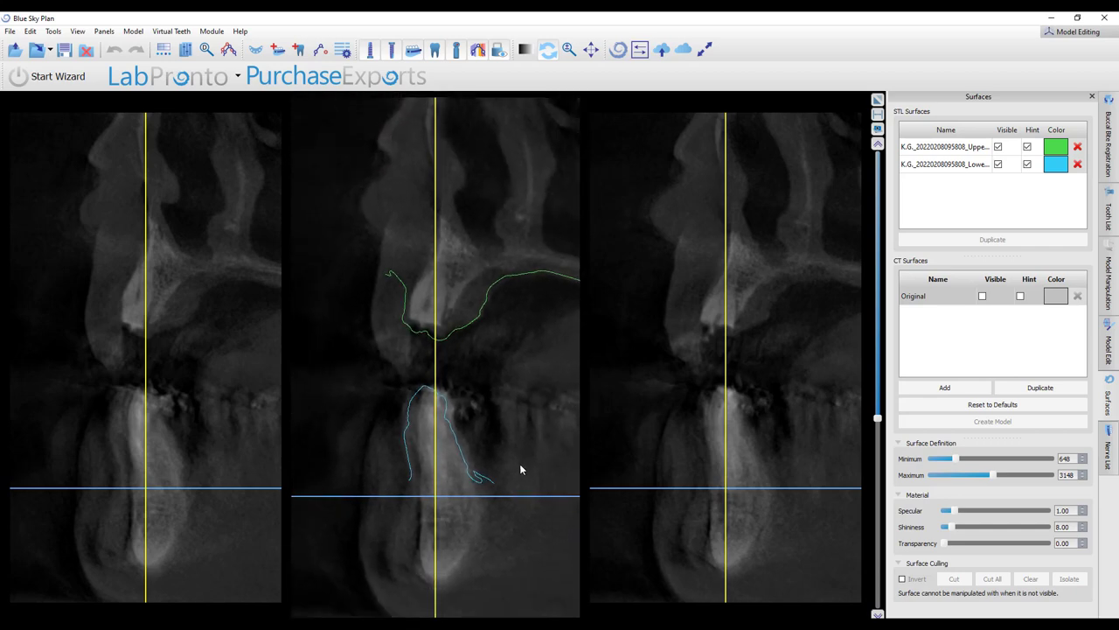
{"action": "left_click", "coordinate": [878, 101]}
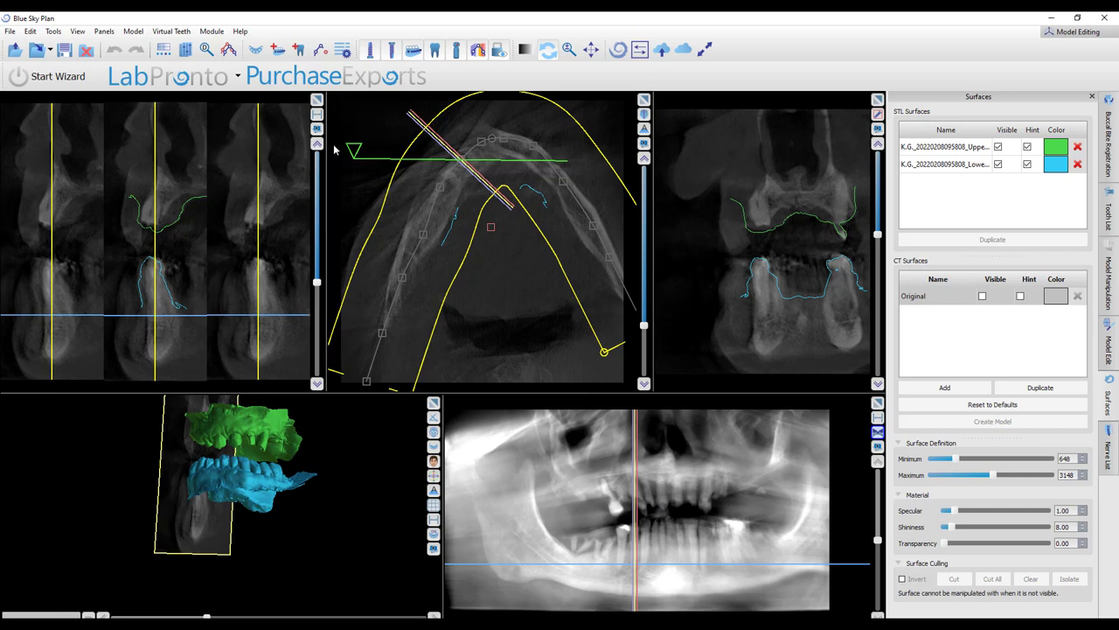
- Hide the arch curve and guide lines, then raise the axial slice to nasal level and fine-tune it
{"action": "left_click", "coordinate": [318, 102]}
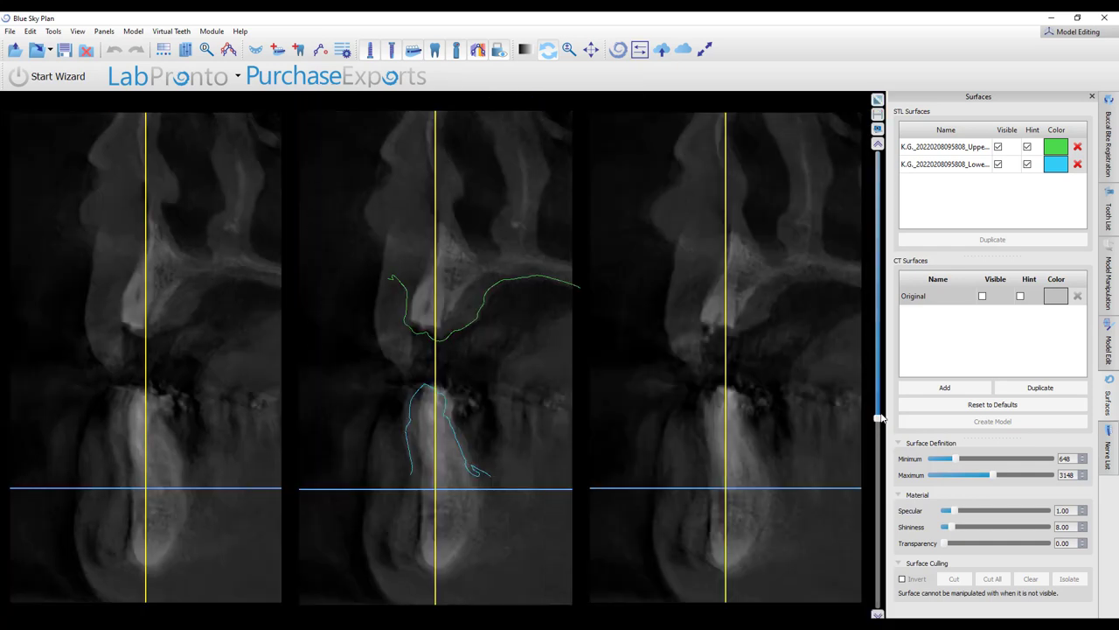
{"action": "left_click", "coordinate": [877, 100]}
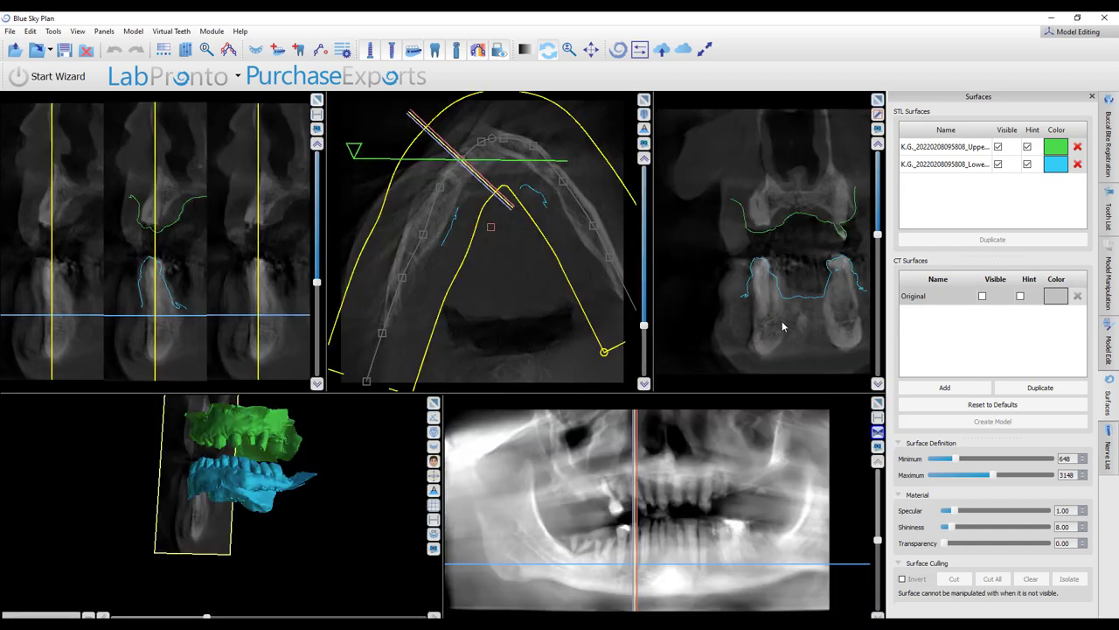
{"action": "left_click", "coordinate": [478, 50]}
{"action": "left_click_drag", "start_coordinate": [644, 341], "coordinate": [653, 243]}
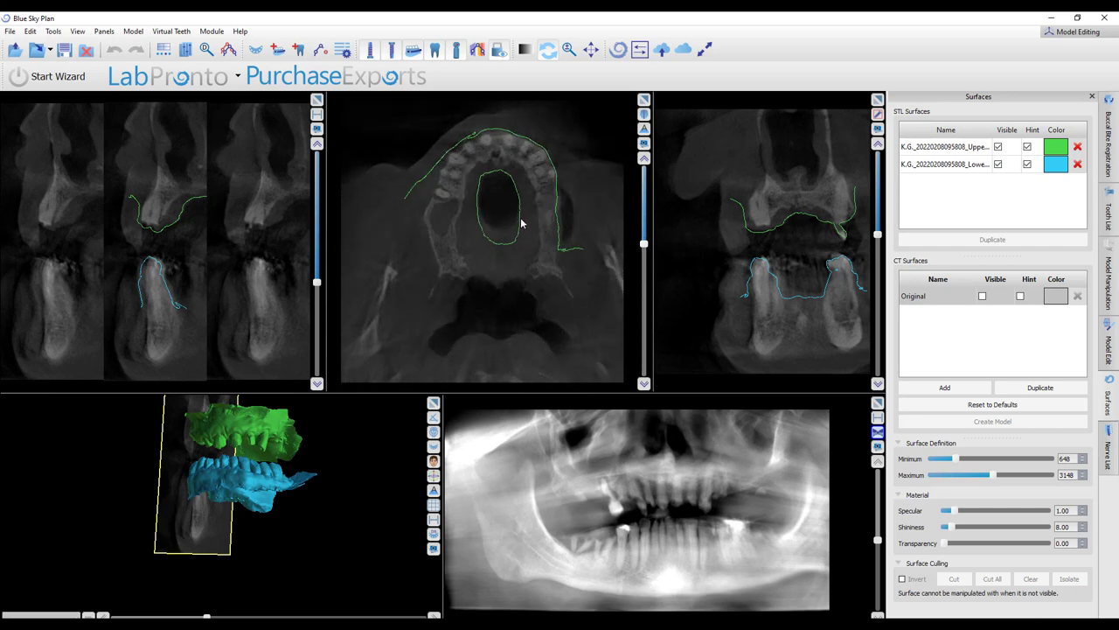
{"action": "mouse_move", "coordinate": [645, 244]}
{"action": "left_mouse_down"}
{"action": "mouse_move", "coordinate": [647, 175]}
{"action": "mouse_move", "coordinate": [667, 232]}
{"action": "mouse_move", "coordinate": [652, 277]}
{"action": "mouse_move", "coordinate": [670, 311]}
{"action": "mouse_move", "coordinate": [669, 348]}
{"action": "mouse_move", "coordinate": [669, 338]}
{"action": "left_mouse_up"}
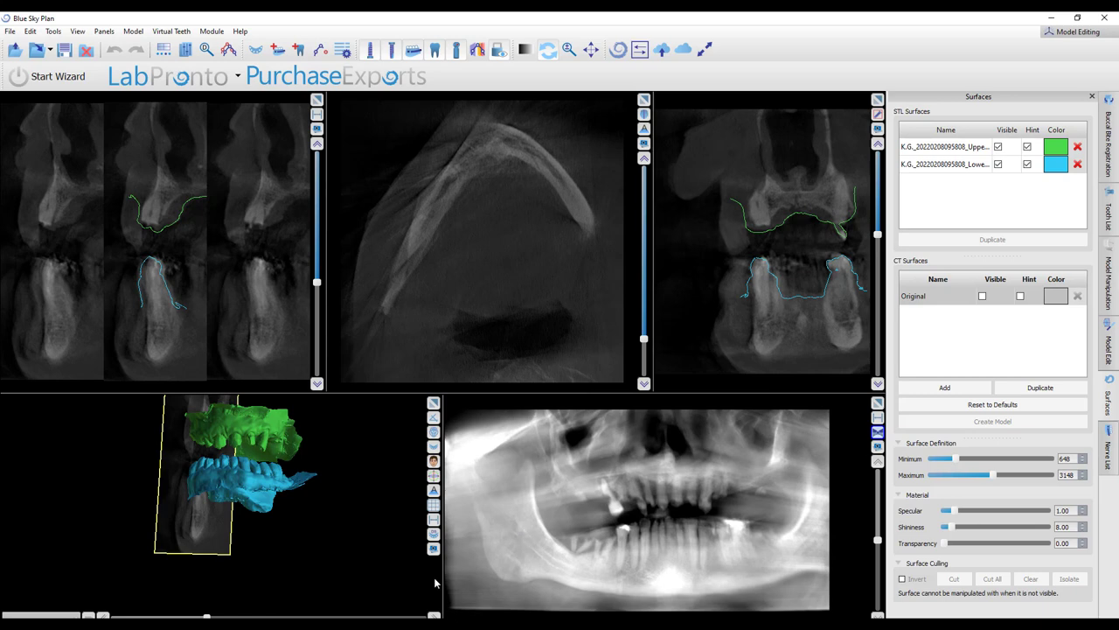
- Rotate the 3D jaw models, maximise the cross-sections, and scroll to a tooth slice
{"action": "left_click_drag", "start_coordinate": [319, 540], "coordinate": [233, 567]}
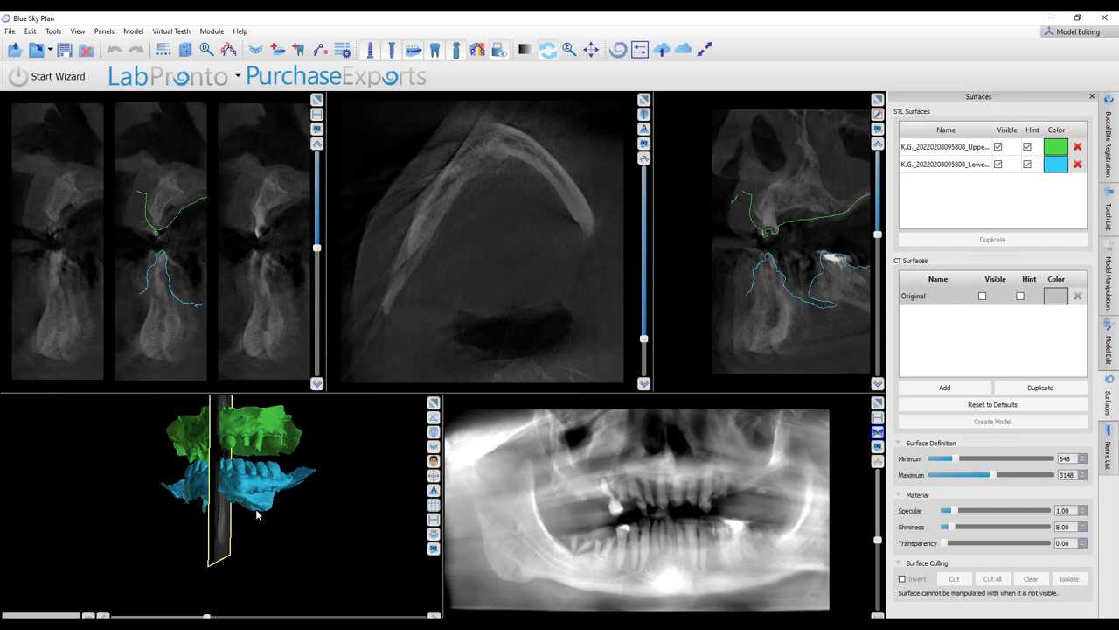
{"action": "left_click", "coordinate": [317, 99]}
{"action": "scroll", "coordinate": [518, 410], "scroll_direction": "up", "scroll_amount": 3}
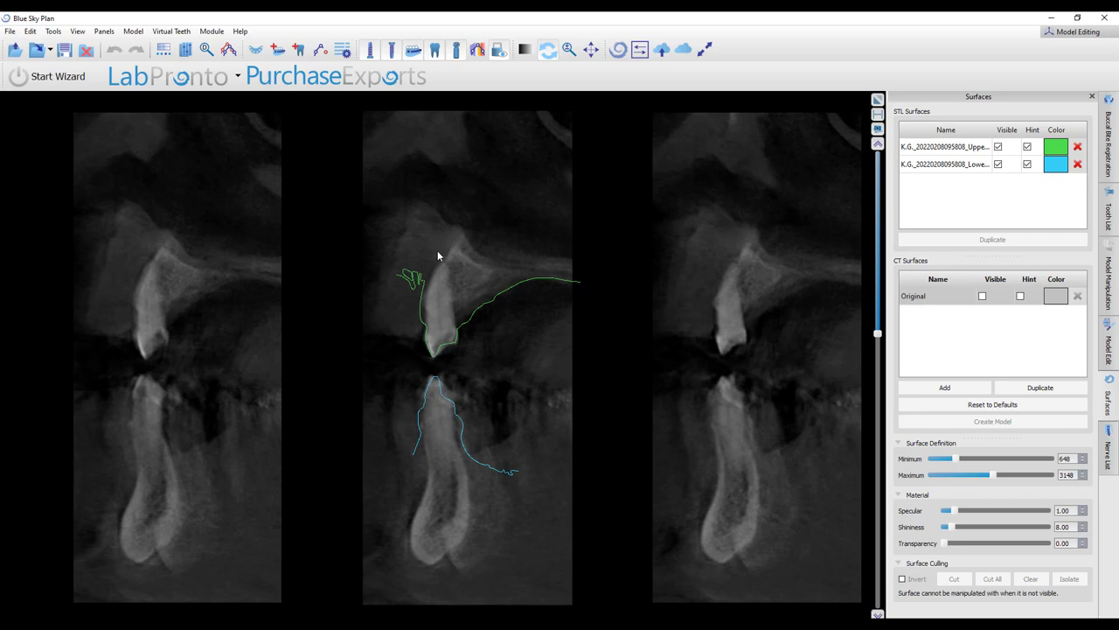
- Scroll back and forth through neighbouring cross-section slices, checking the green upper and blue lower outlines against the teeth
{"action": "scroll", "coordinate": [517, 529], "scroll_direction": "down", "scroll_amount": 2}
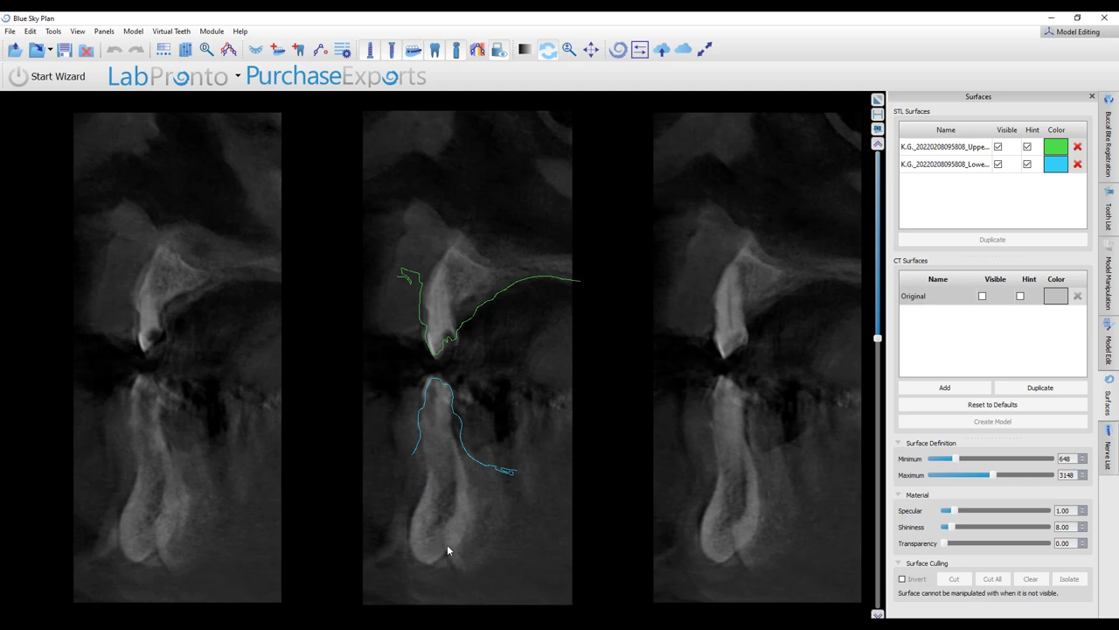
{"action": "scroll", "coordinate": [508, 388], "scroll_direction": "up", "scroll_amount": 5}
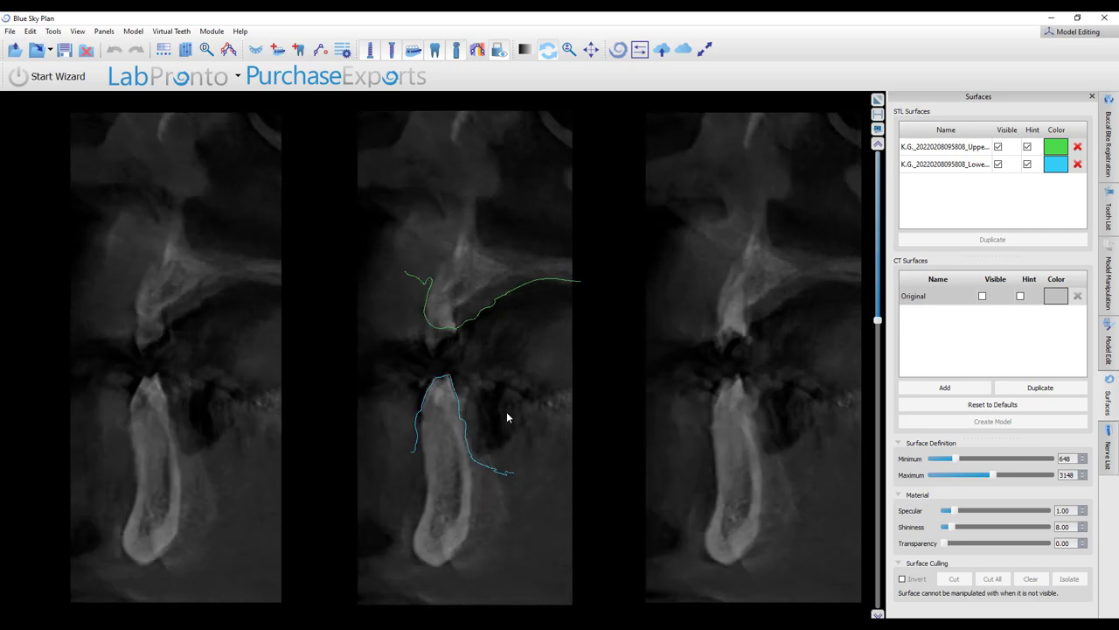
{"action": "scroll", "coordinate": [494, 442], "scroll_direction": "up", "scroll_amount": 5}
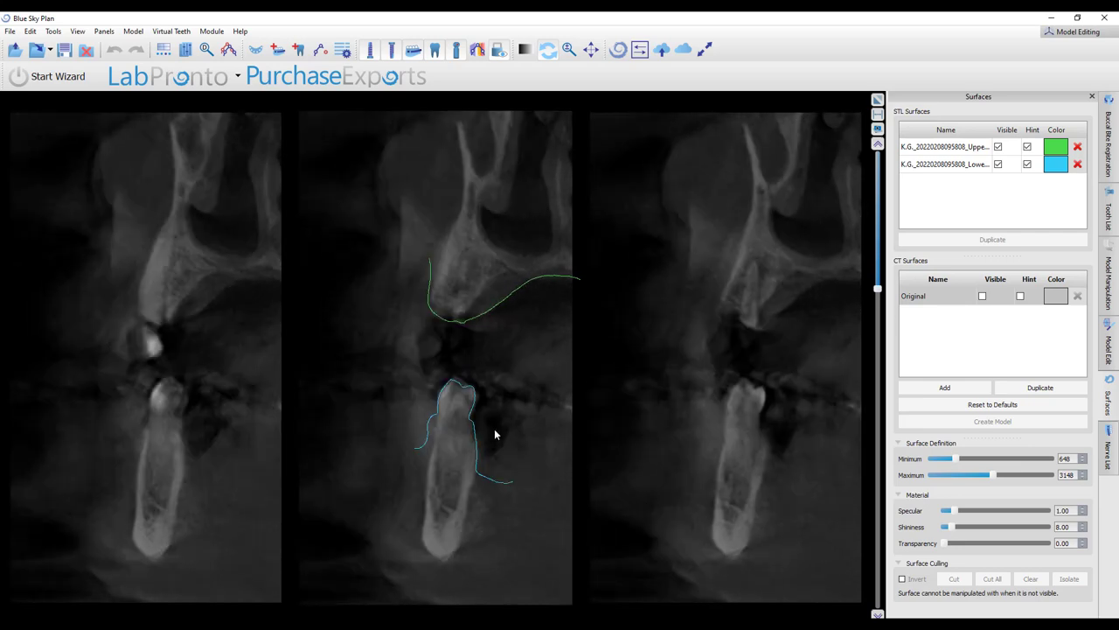
{"action": "scroll", "coordinate": [496, 420], "scroll_direction": "down", "scroll_amount": 2}
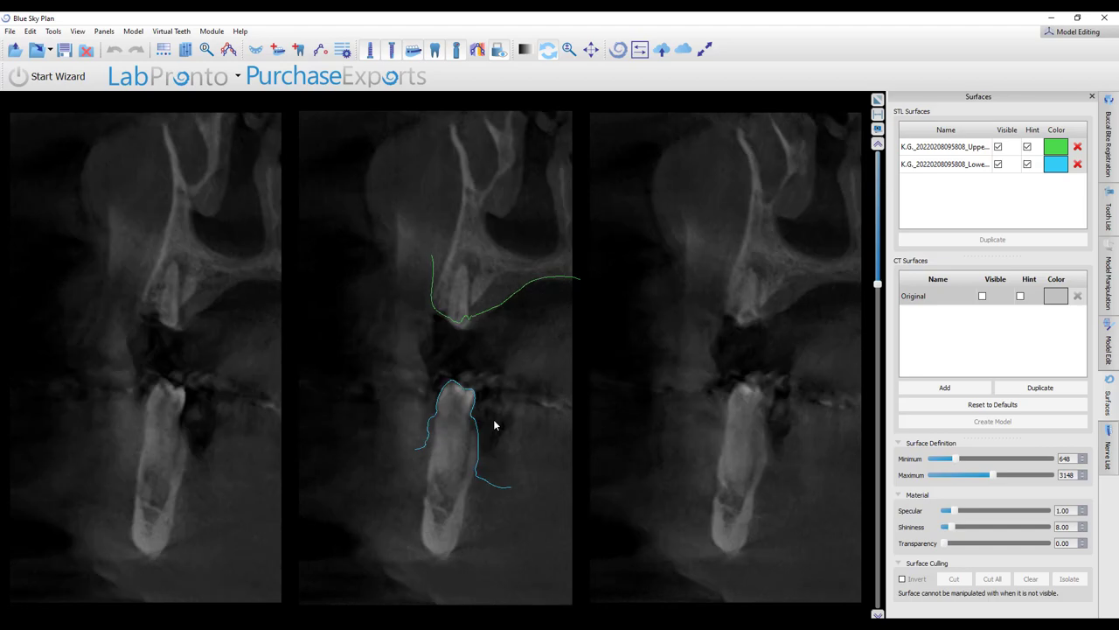
{"action": "scroll", "coordinate": [494, 423], "scroll_direction": "down", "scroll_amount": 6}
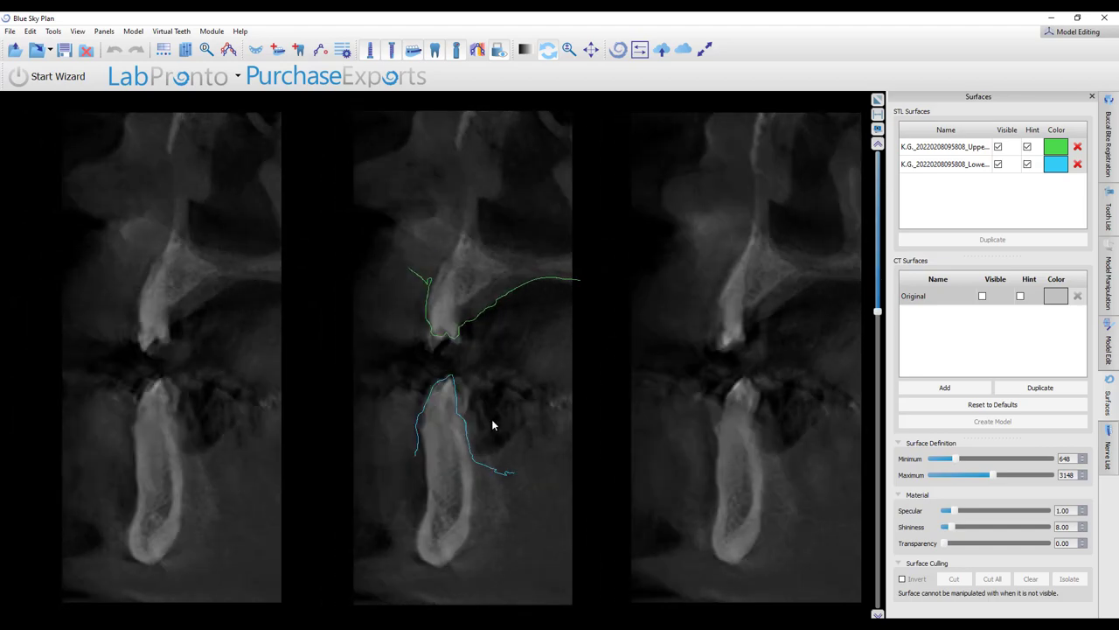
{"action": "scroll", "coordinate": [491, 429], "scroll_direction": "down", "scroll_amount": 7}
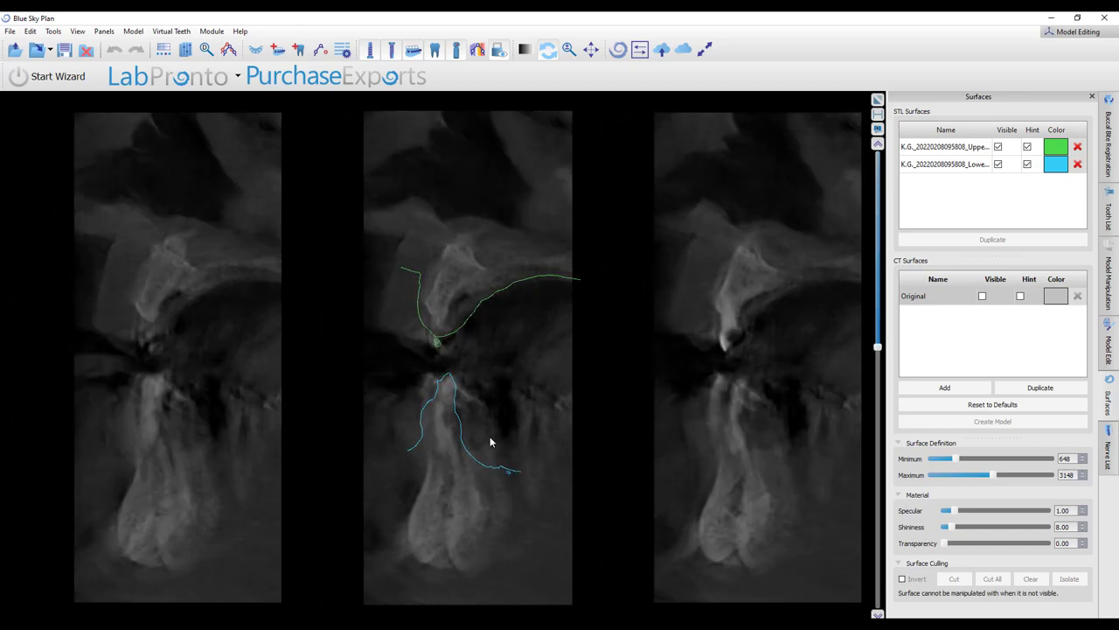
{"action": "scroll", "coordinate": [493, 453], "scroll_direction": "down", "scroll_amount": 1}
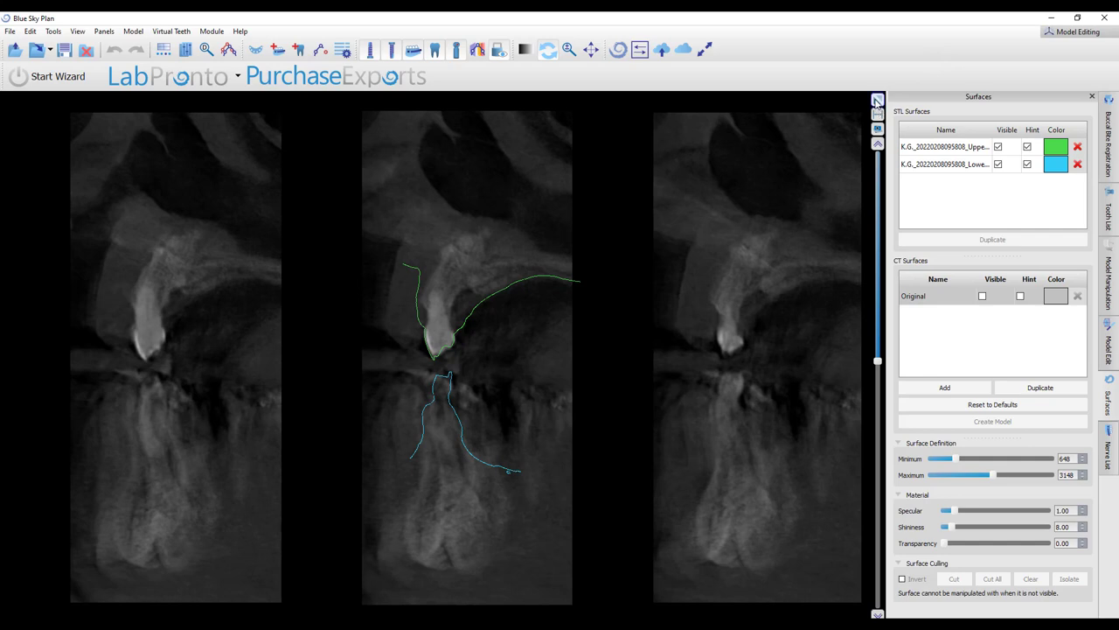
- Restore the four-panel layout and rotate the 3D green and blue jaw scans to a front view
{"action": "left_click", "coordinate": [877, 102]}
{"action": "left_click_drag", "start_coordinate": [308, 509], "coordinate": [263, 584]}
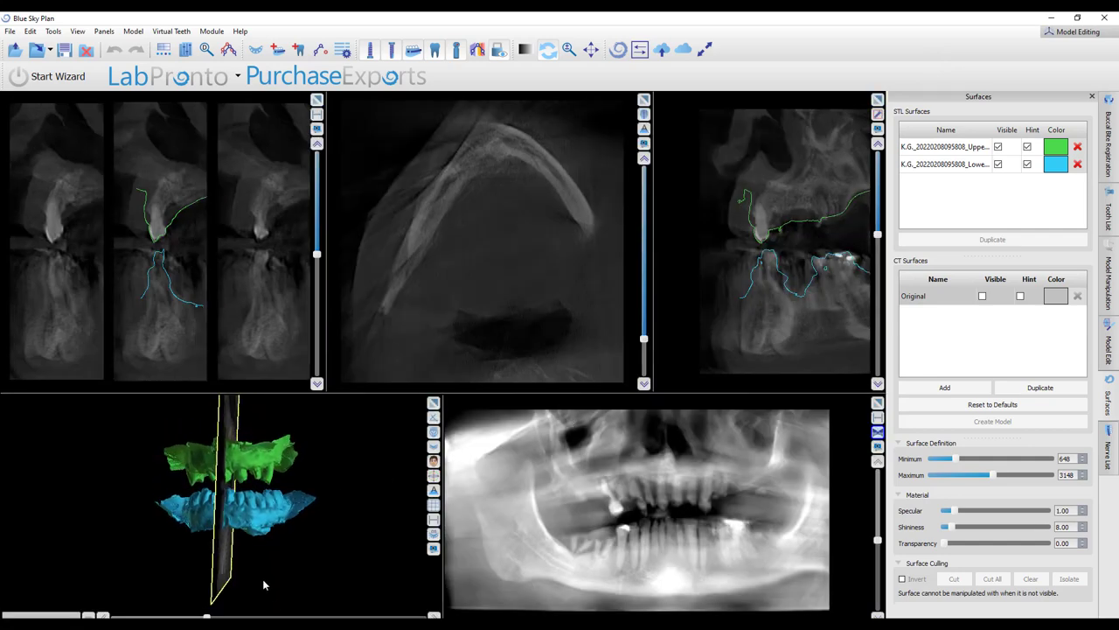
{"action": "mouse_move", "coordinate": [271, 624]}
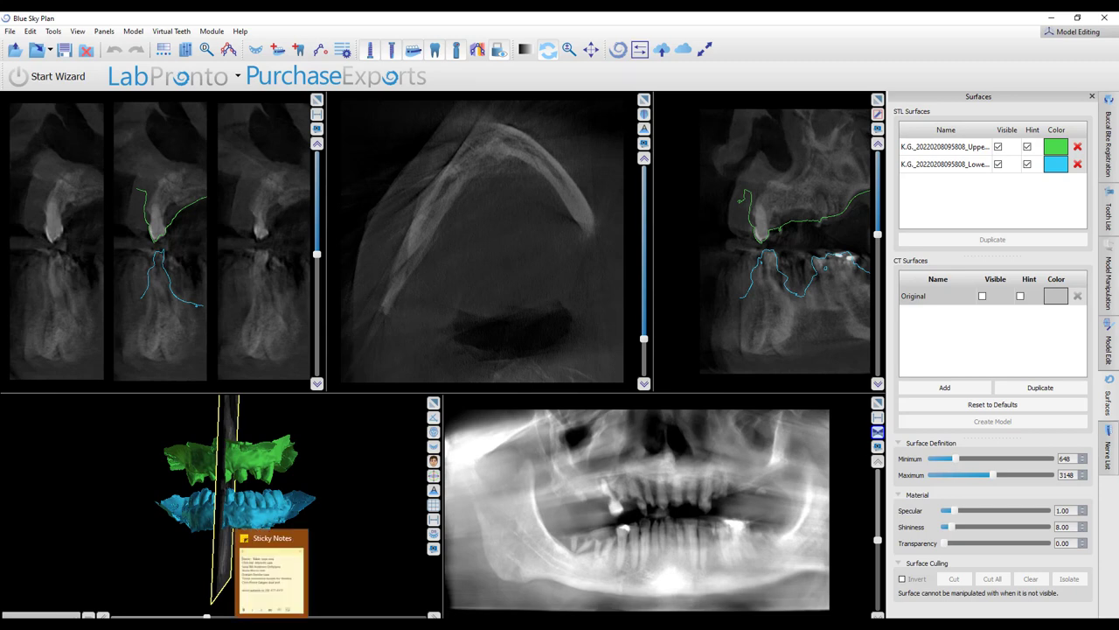